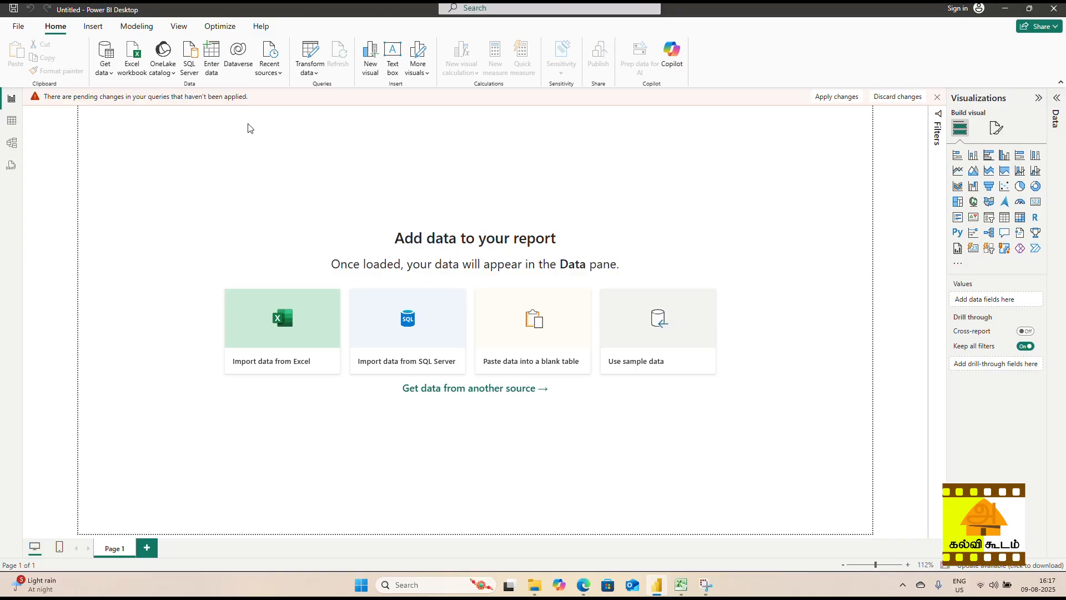
- Import the store CSV file from the Documents folder and open its data for transformation in Power Query Editor
click(104, 68)
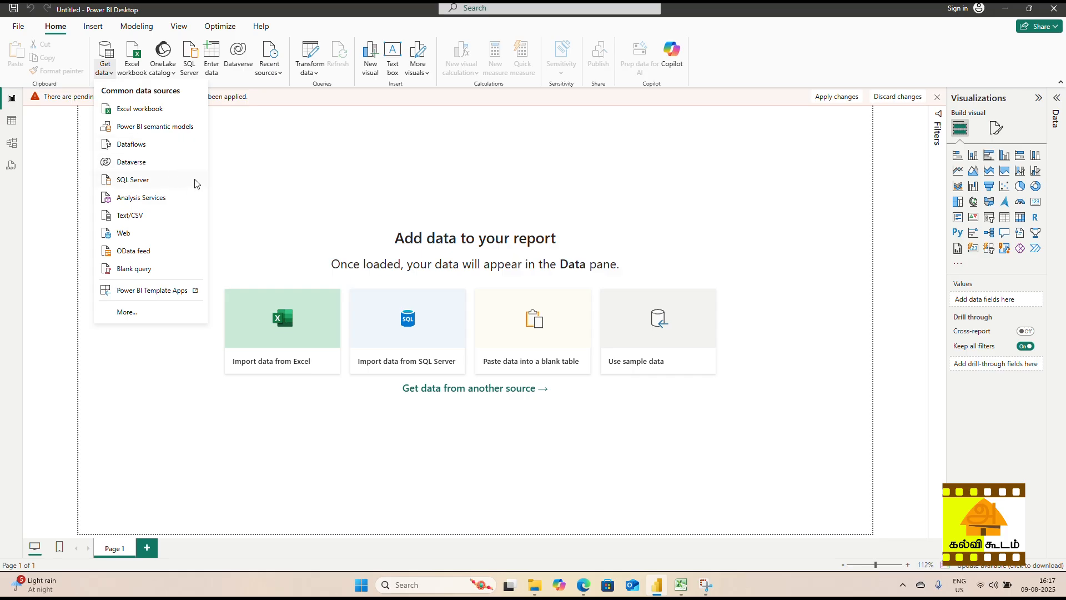
click(153, 217)
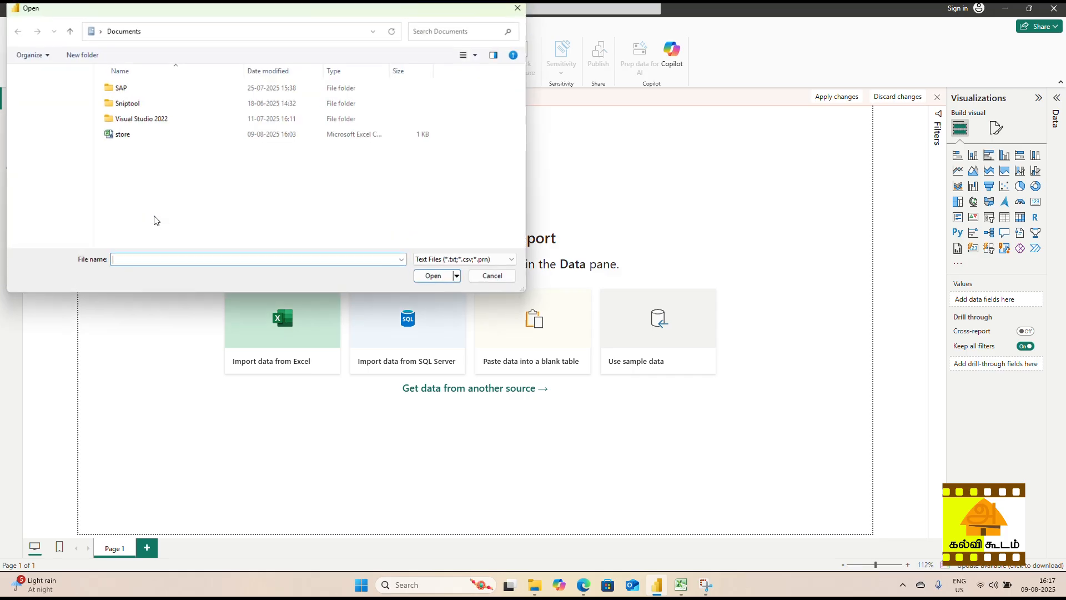
click(124, 137)
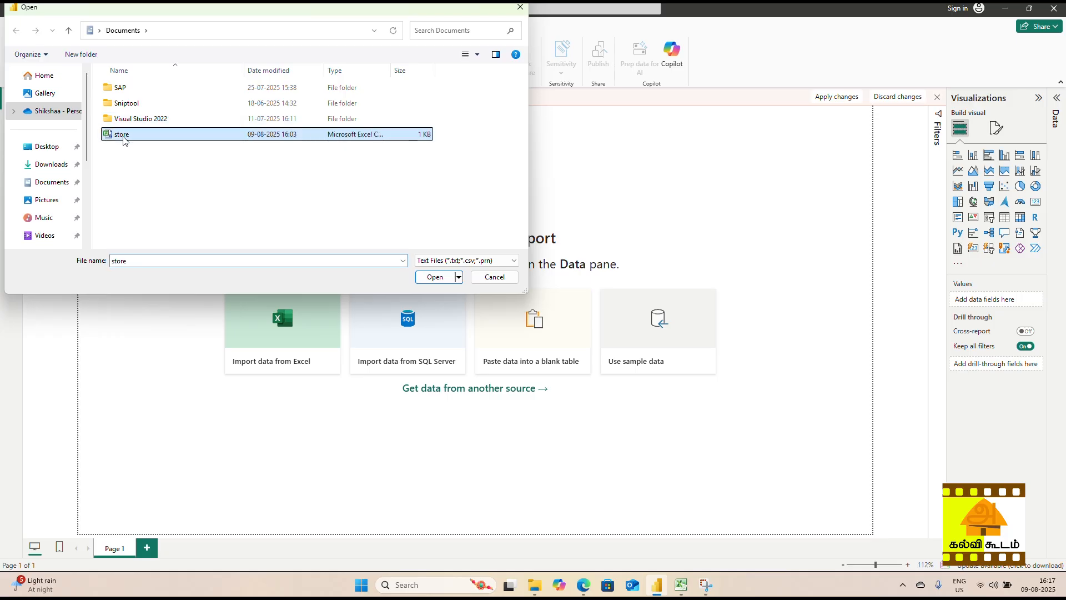
click(427, 278)
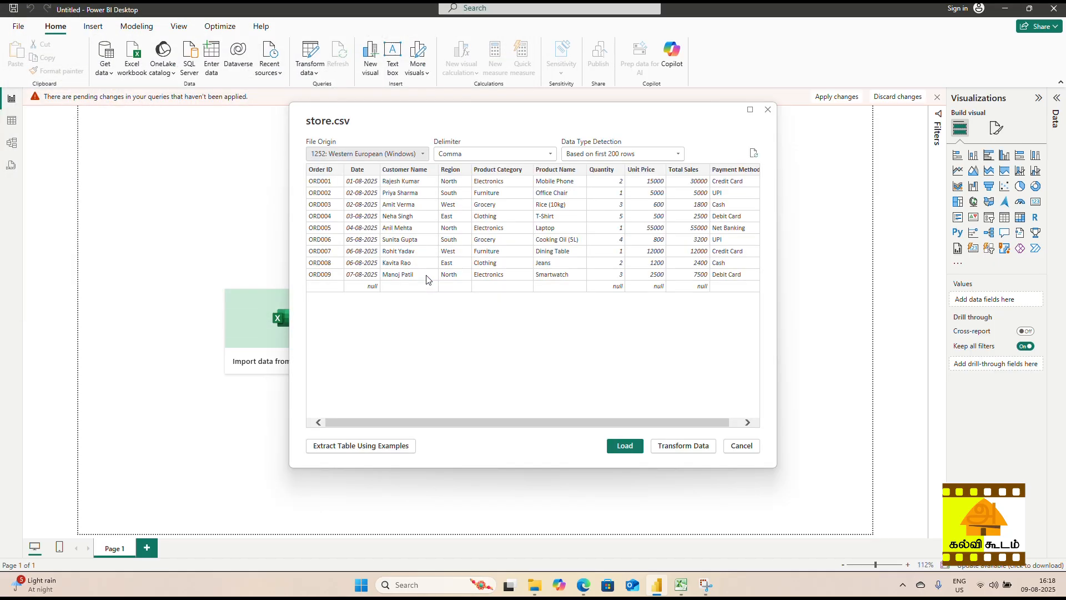
click(681, 447)
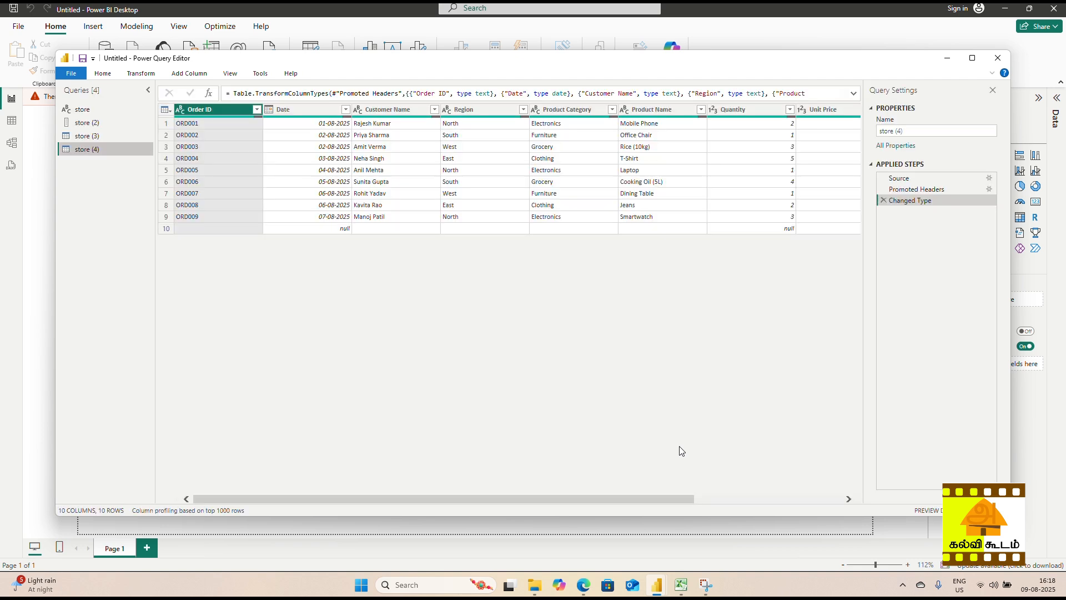
- Rename the Order ID column to Order Number
click(142, 74)
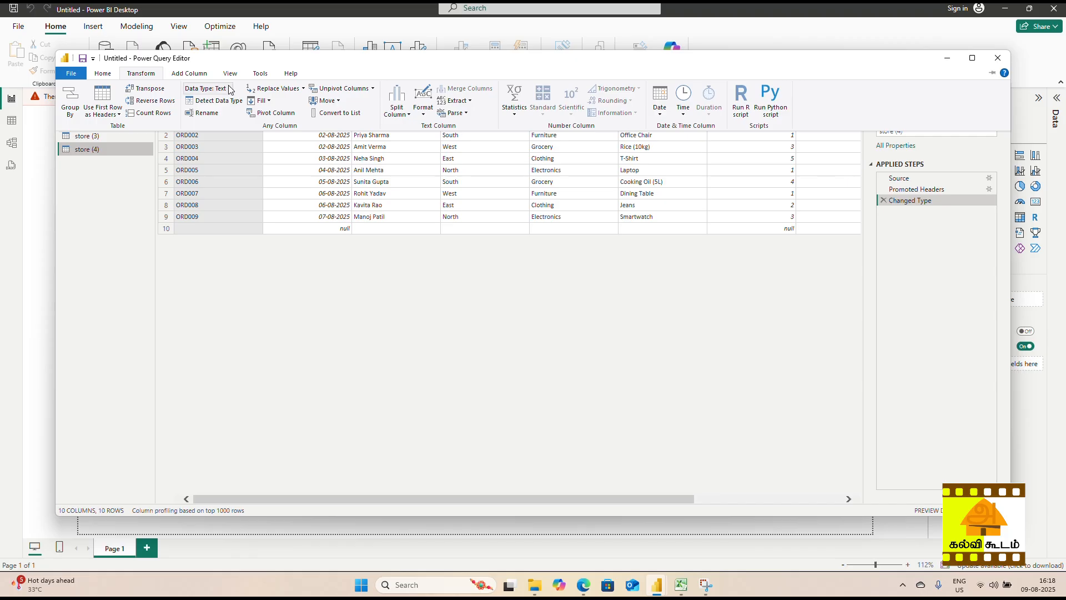
click(215, 115)
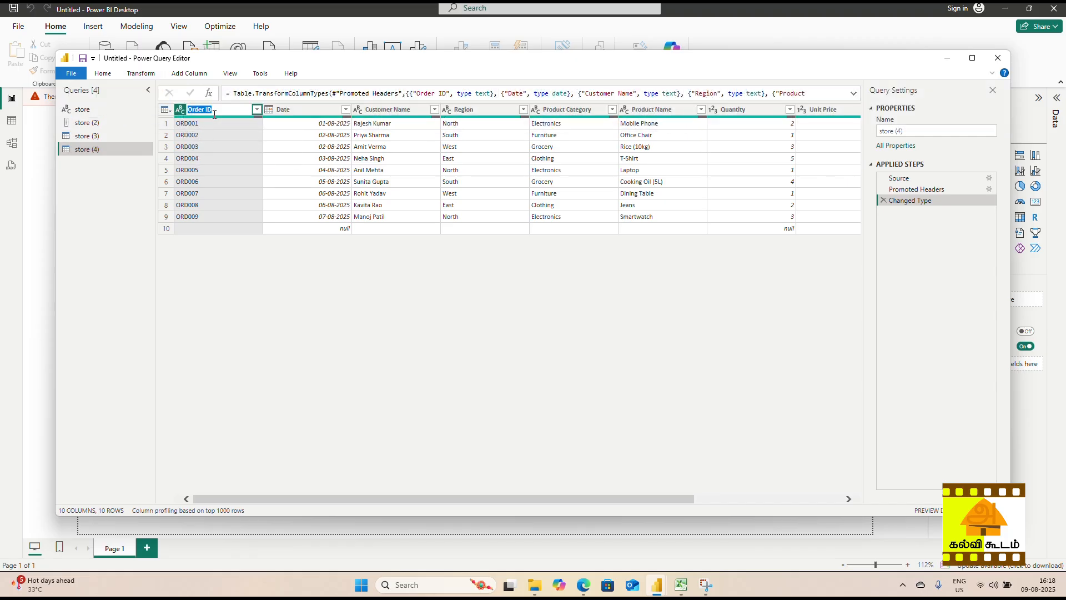
click(227, 109)
key(BackSpace)
key(BackSpace)
text(Num)
key(Return)
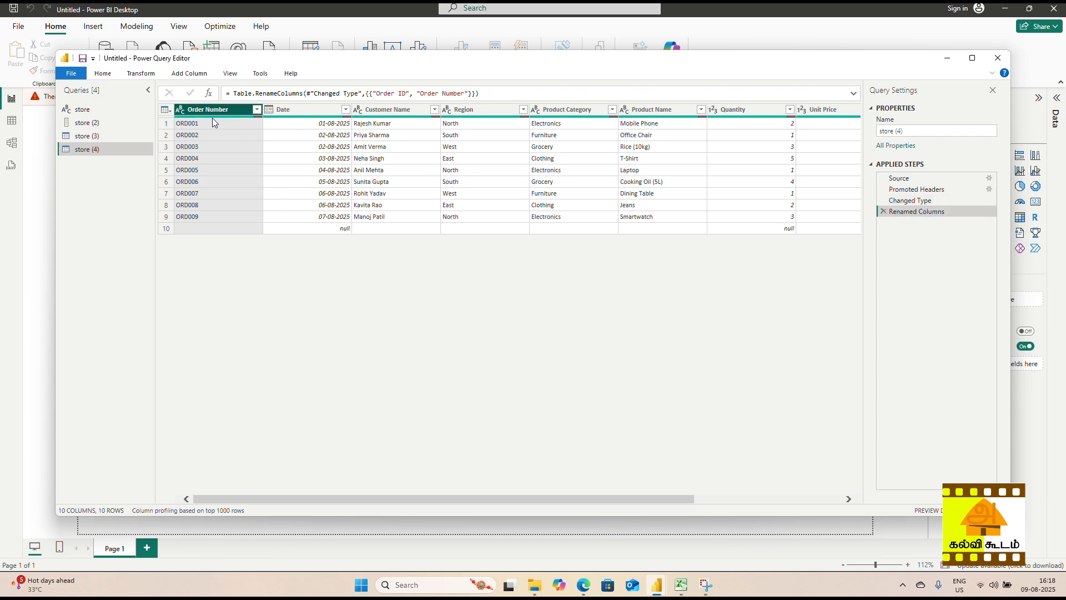
- Try to replace the eighth row's order number with a new order number in the Order Number column using Replace Values
click(144, 77)
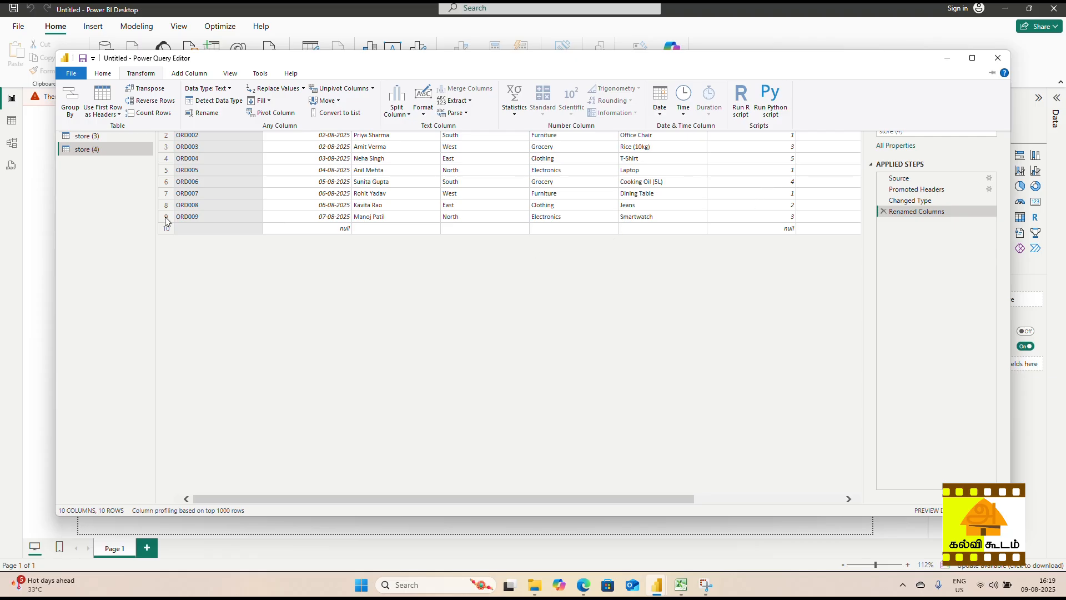
click(205, 163)
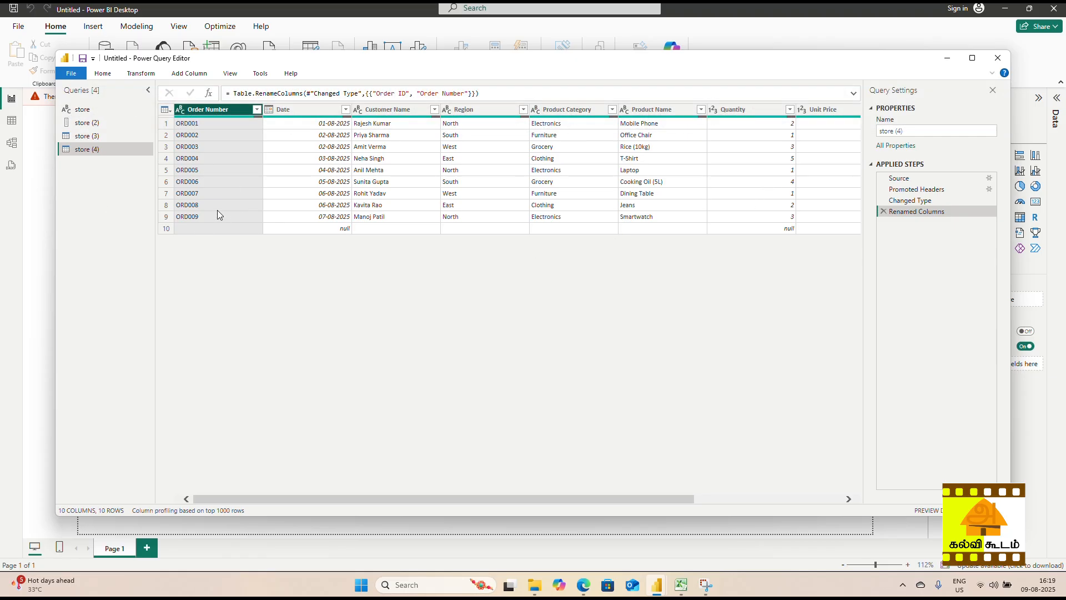
click(141, 76)
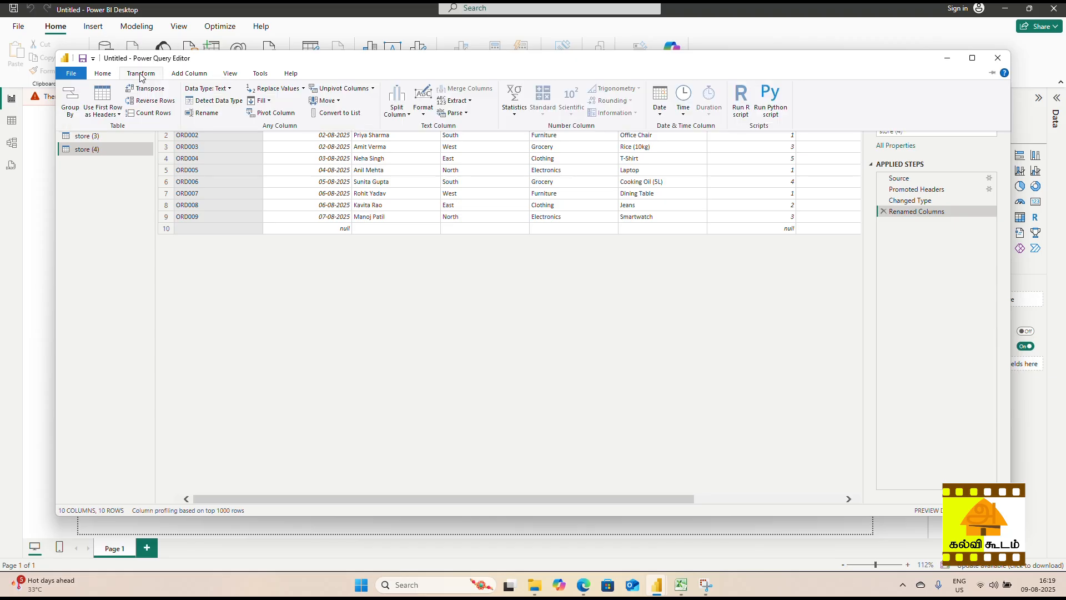
click(292, 93)
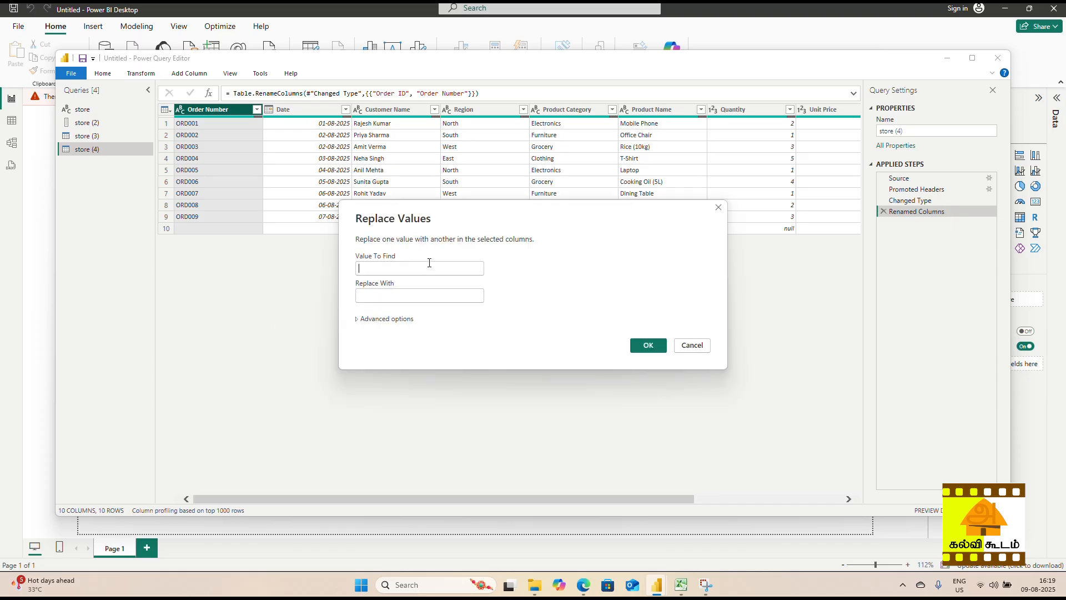
click(429, 264)
text(0R)
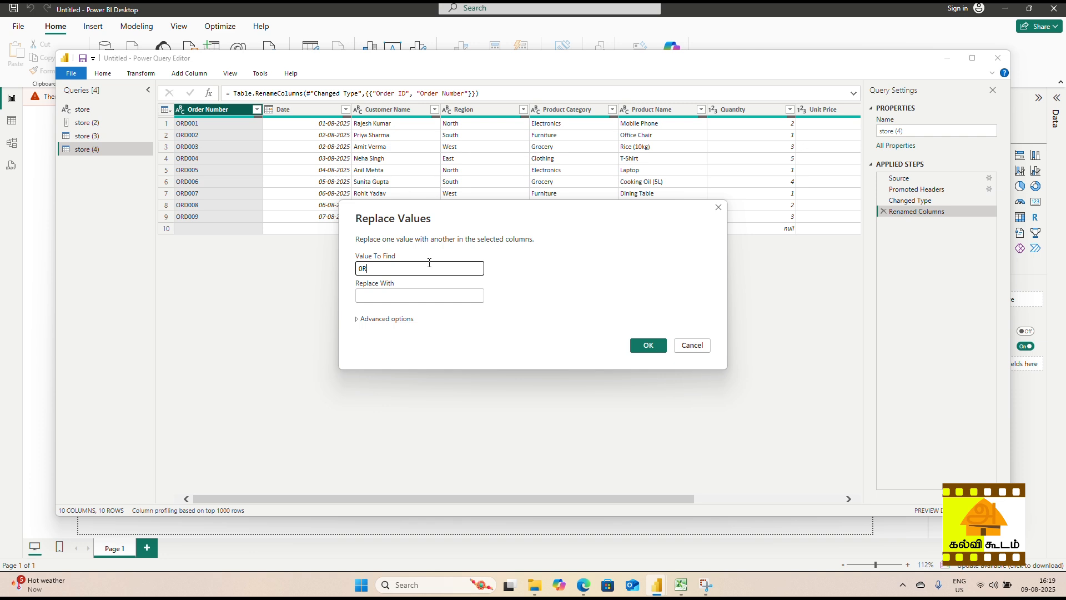
text(D008)
click(395, 296)
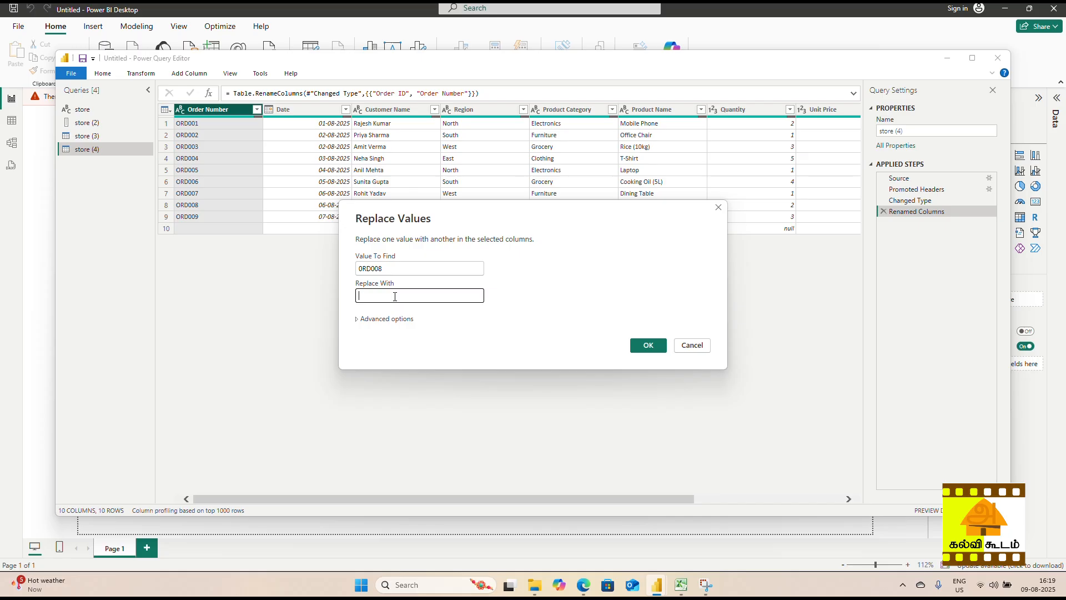
text(O)
text(RD)
text(00)
text(10)
click(643, 344)
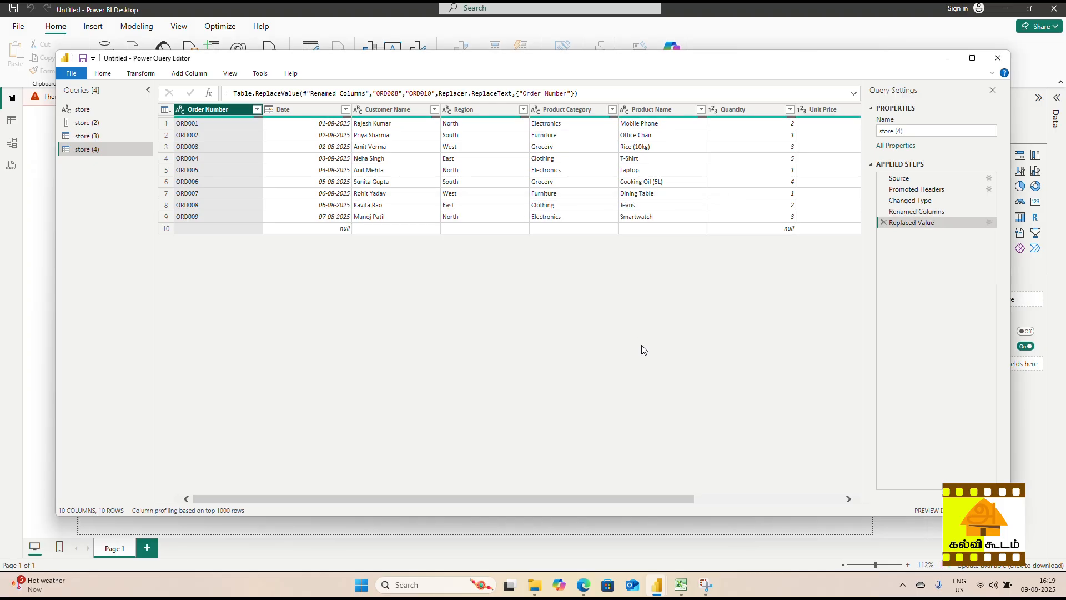
click(185, 218)
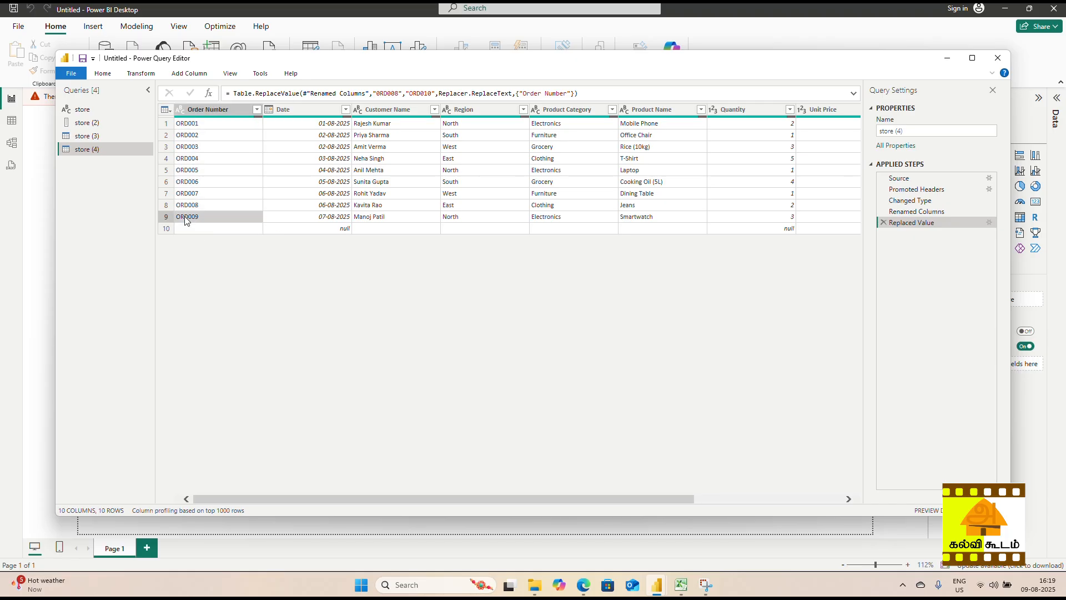
click(208, 110)
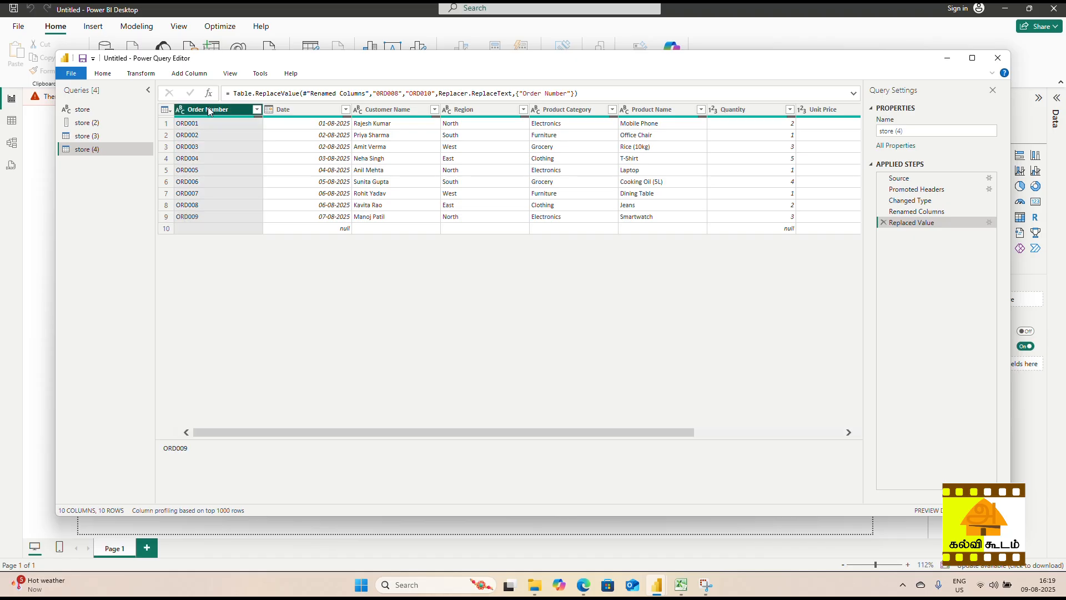
- Split the Customer Name column by the space delimiter at the left-most delimiter
click(410, 137)
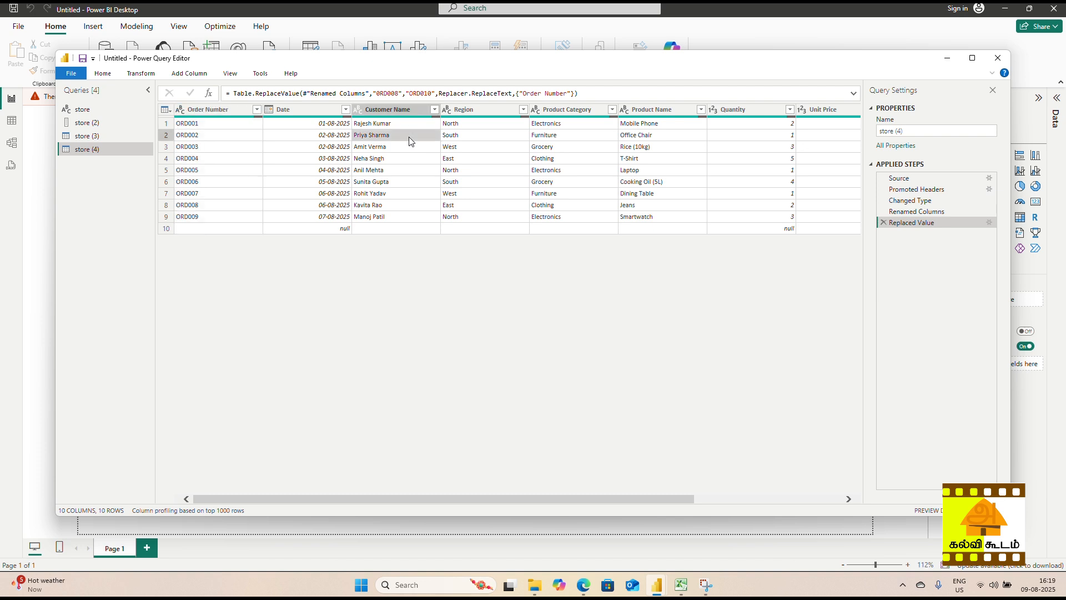
click(400, 109)
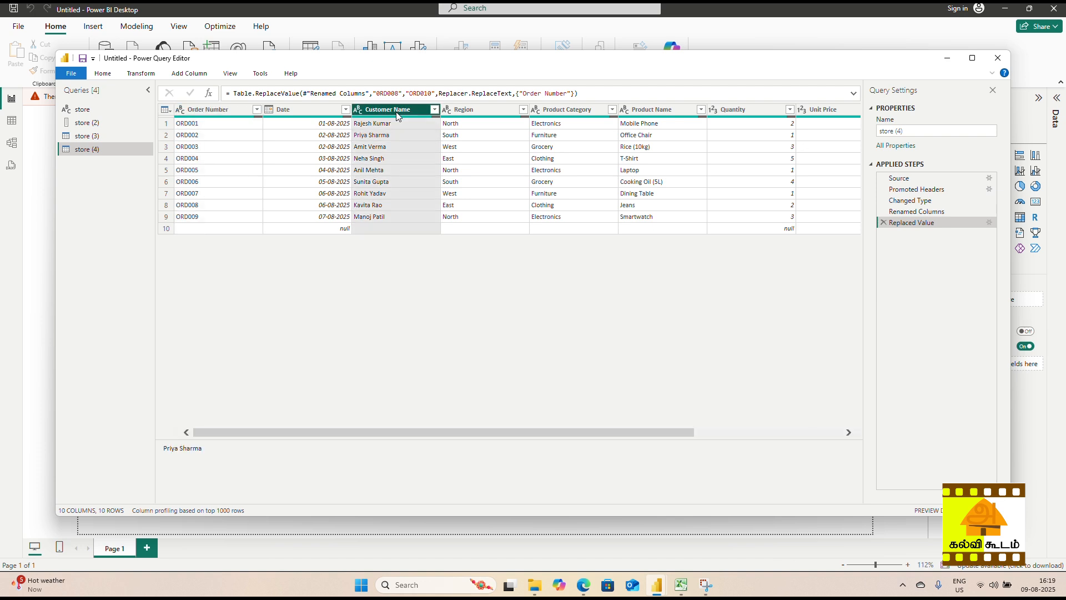
click(141, 73)
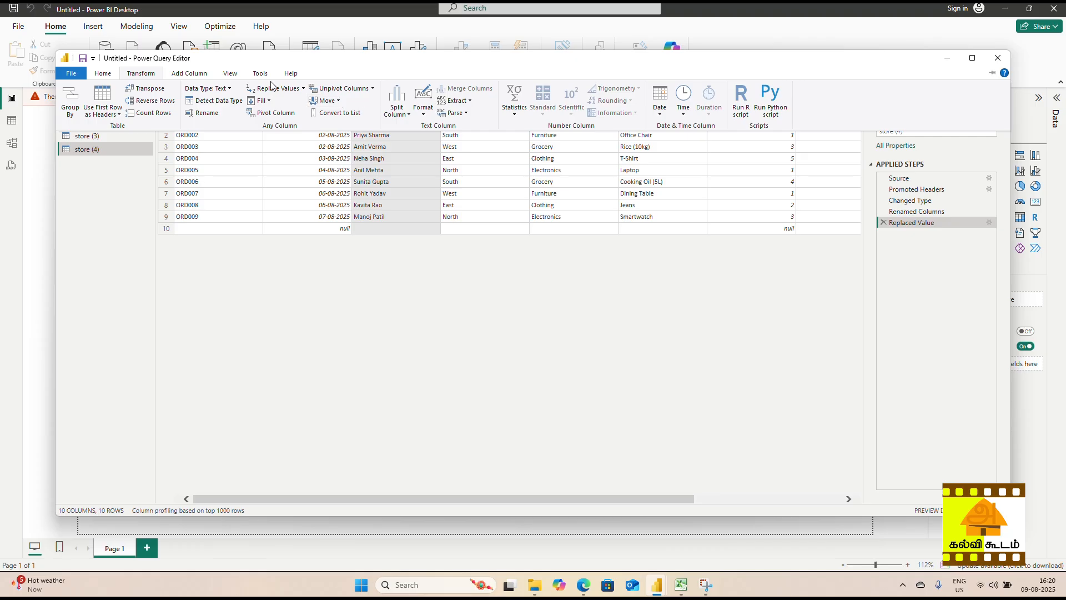
click(408, 115)
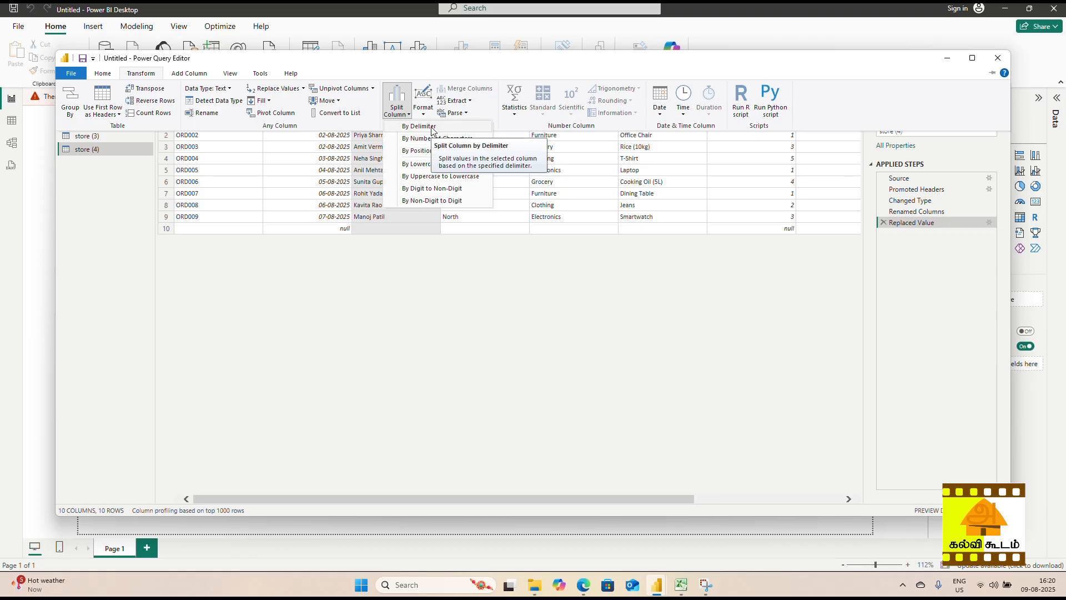
click(431, 127)
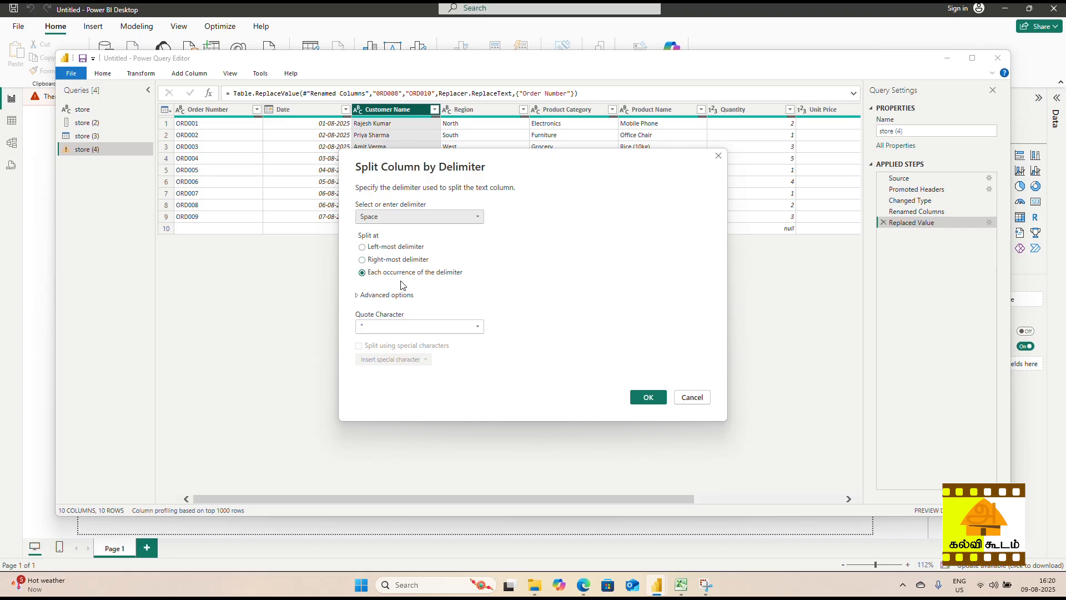
click(362, 247)
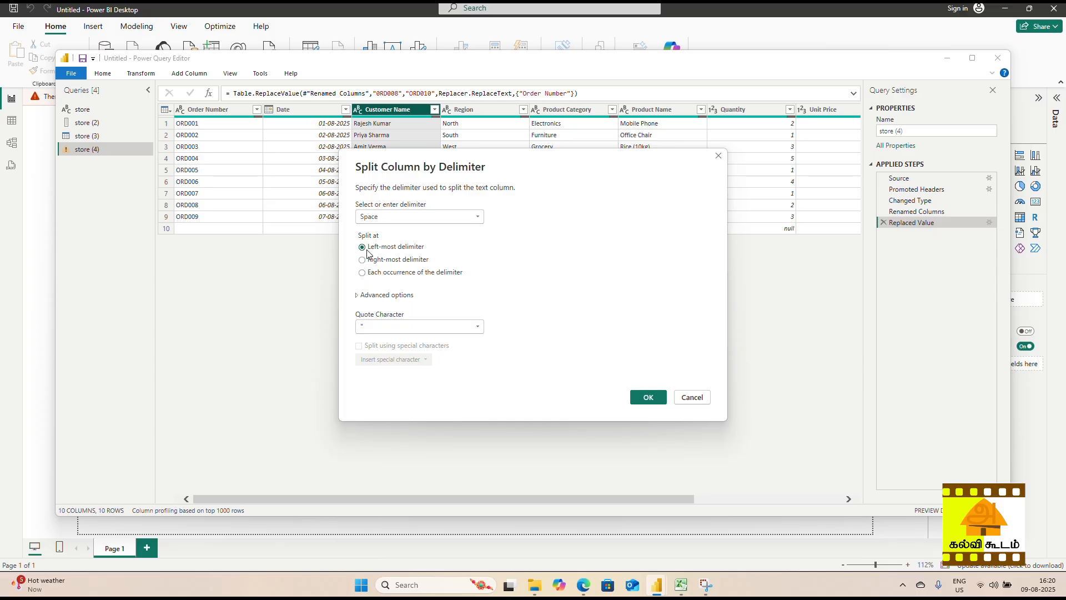
click(658, 402)
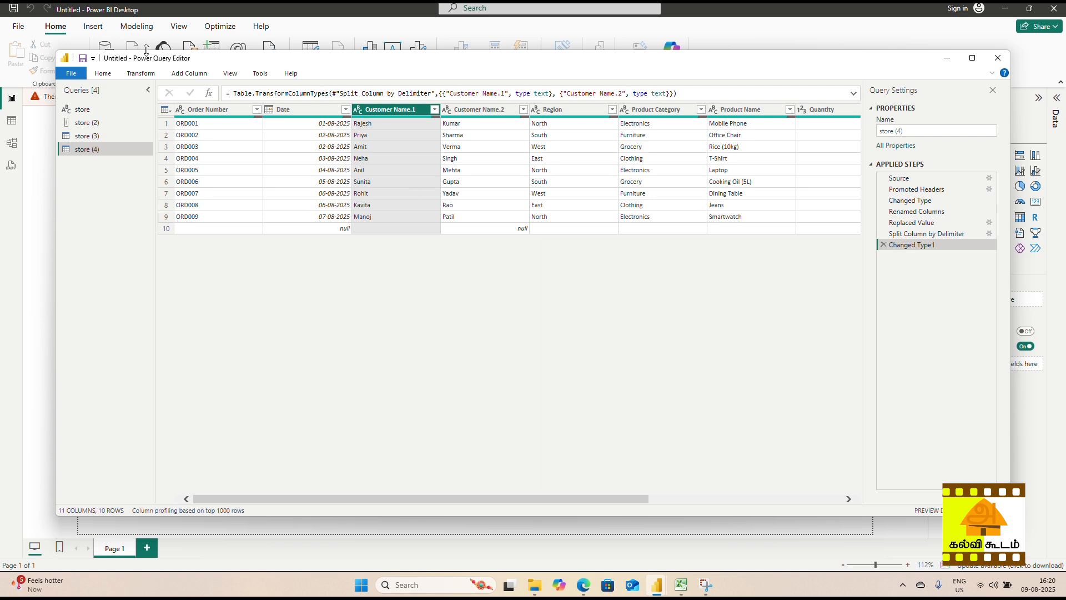
- Format the text in the Customer Name.1 column as UPPERCASE
click(141, 73)
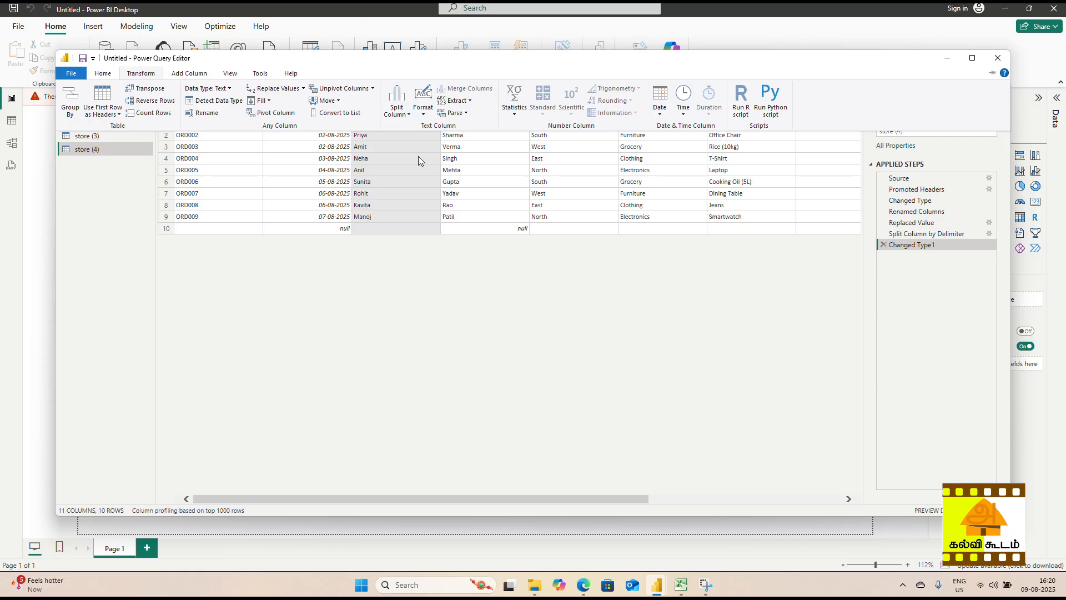
click(479, 148)
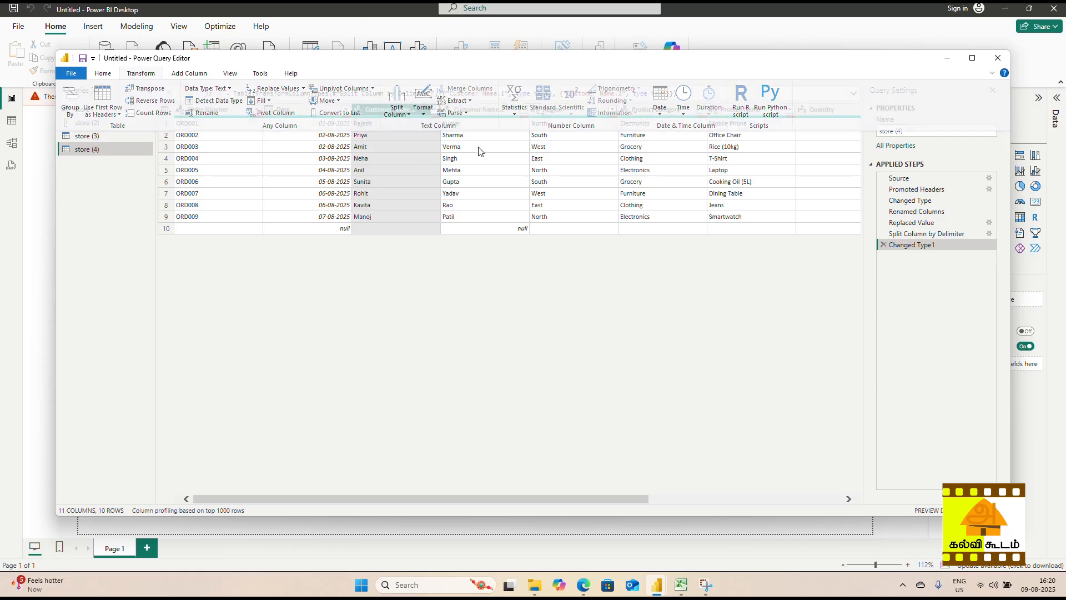
click(148, 76)
click(424, 115)
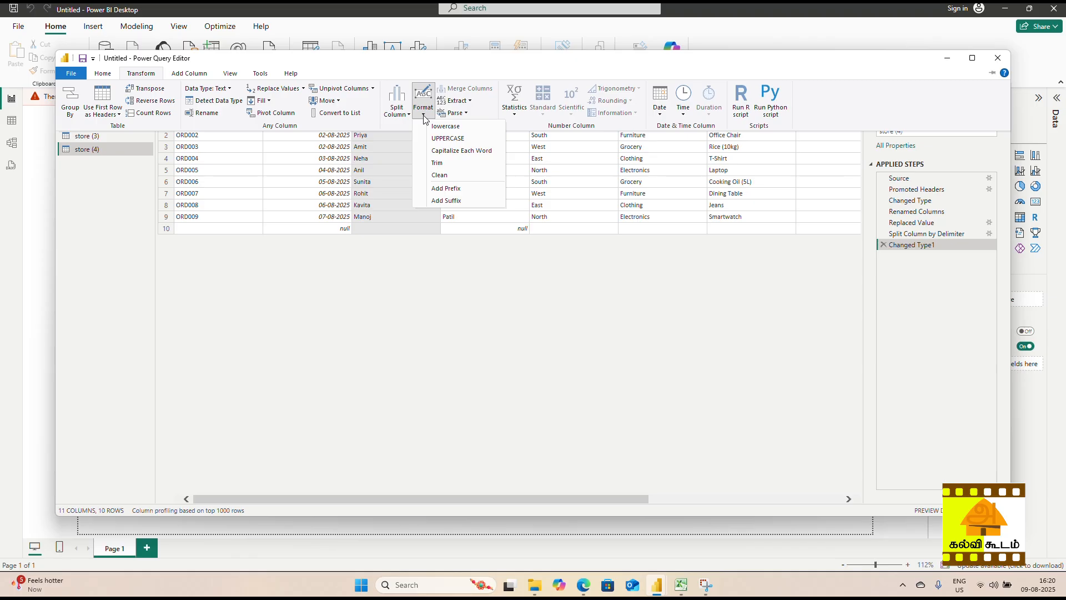
click(467, 139)
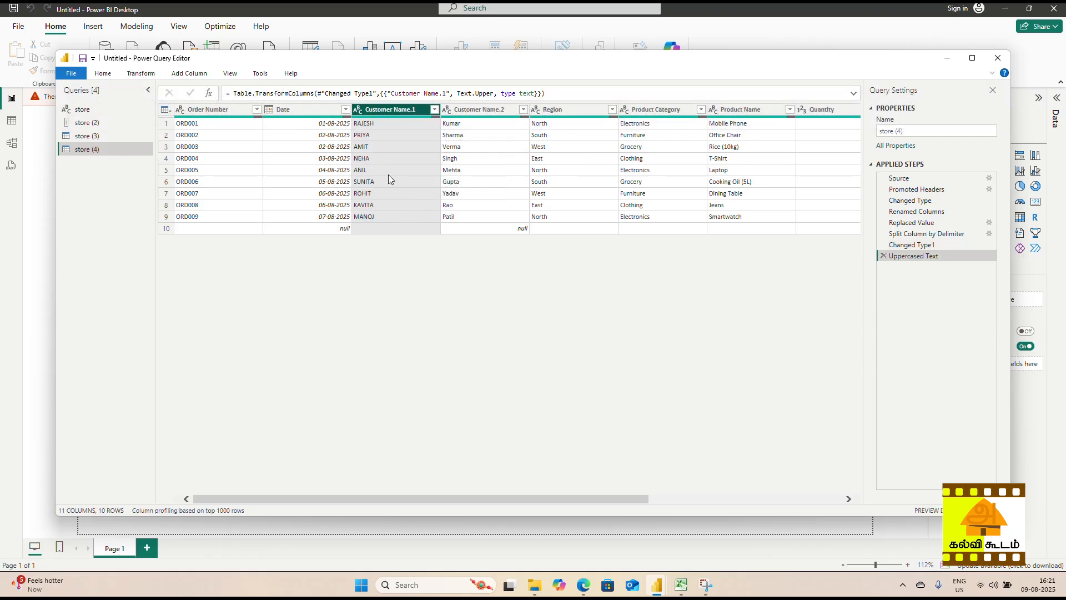
- Reverse the row order of the store (4) table
click(142, 74)
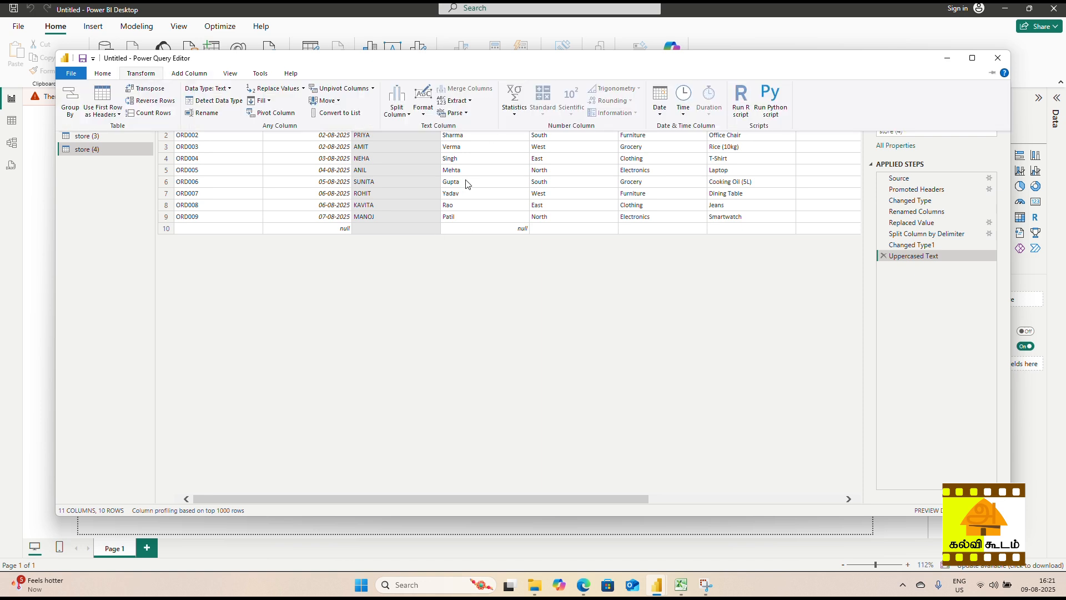
click(488, 150)
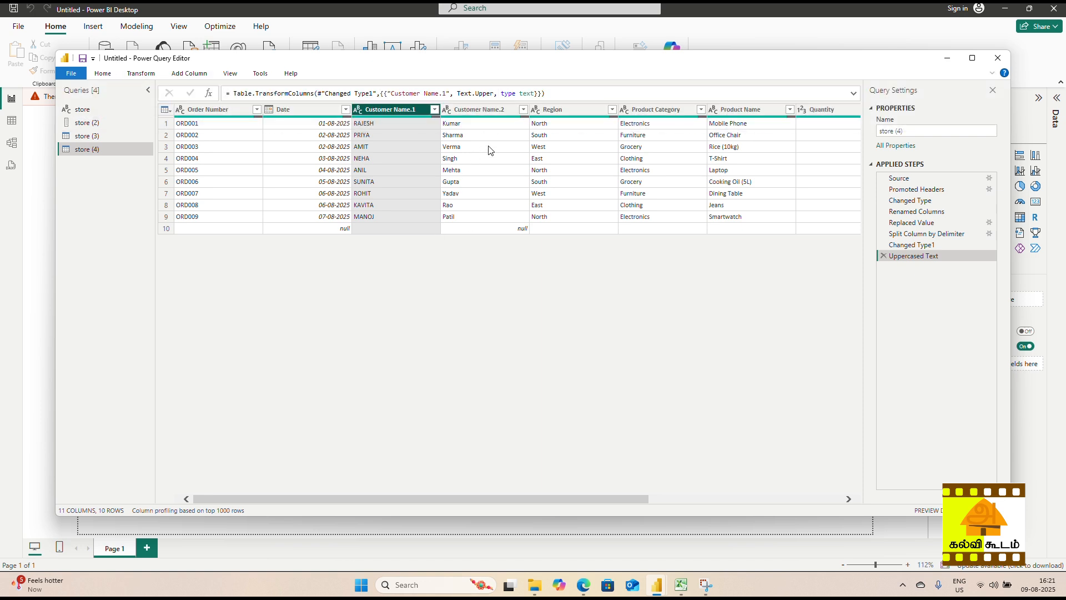
click(140, 76)
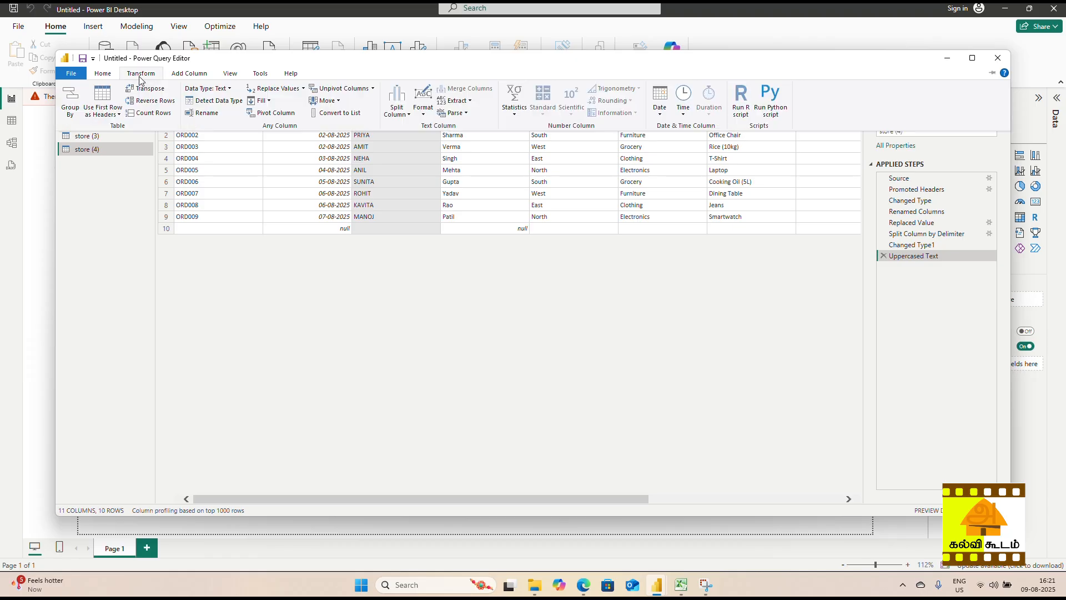
click(155, 100)
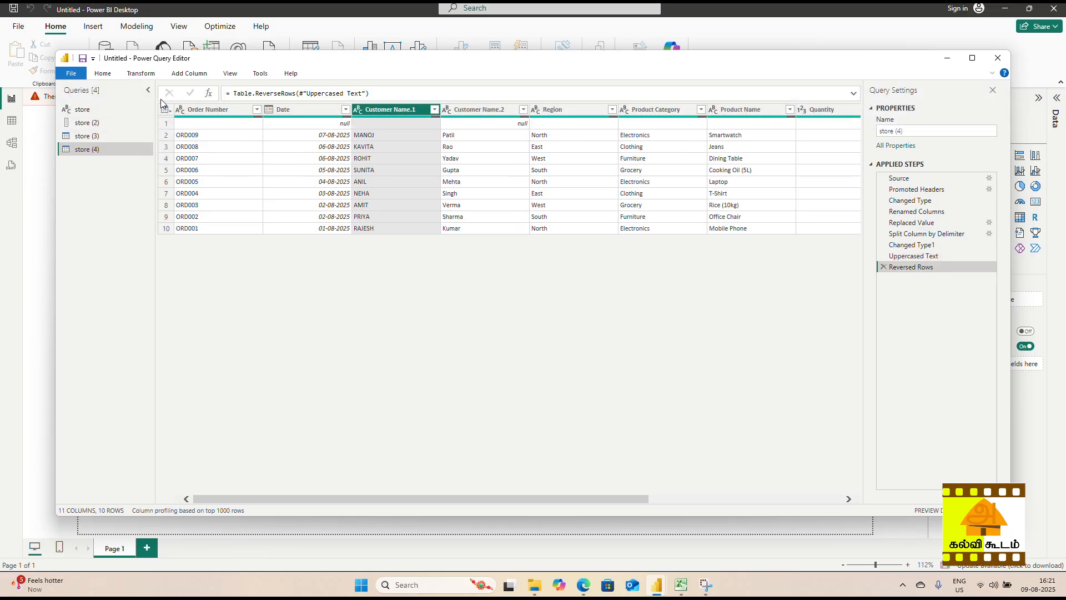
- Promote the first row of the store (4) table to column headers
click(133, 74)
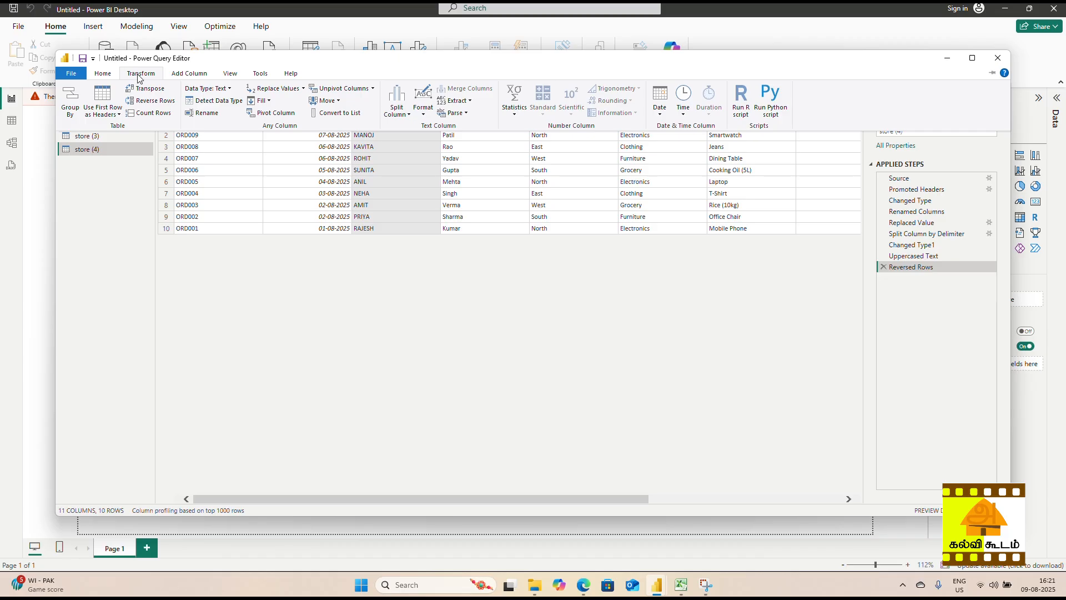
click(118, 115)
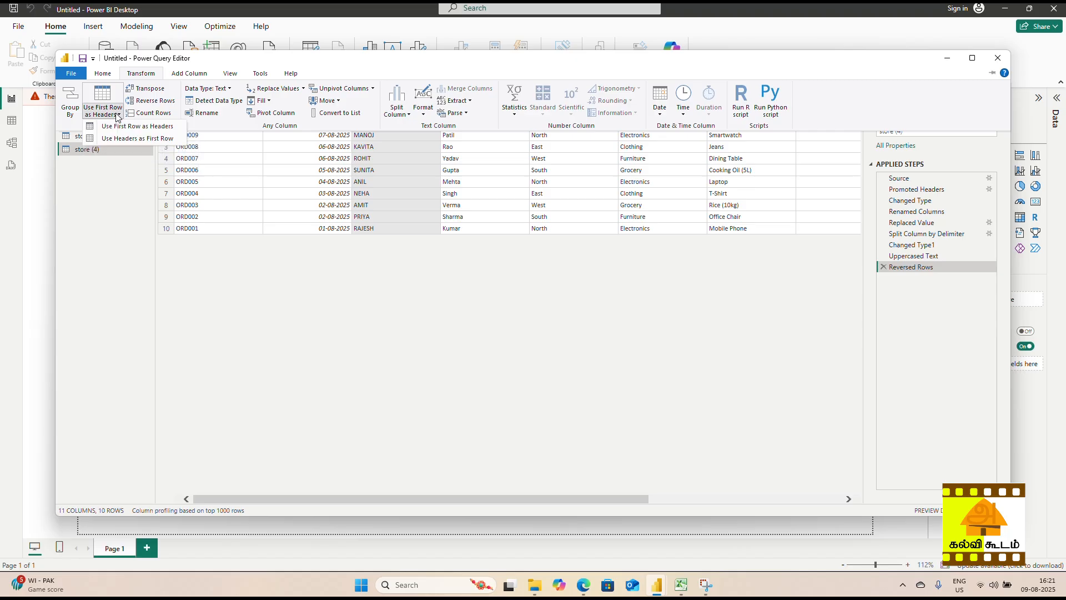
click(161, 127)
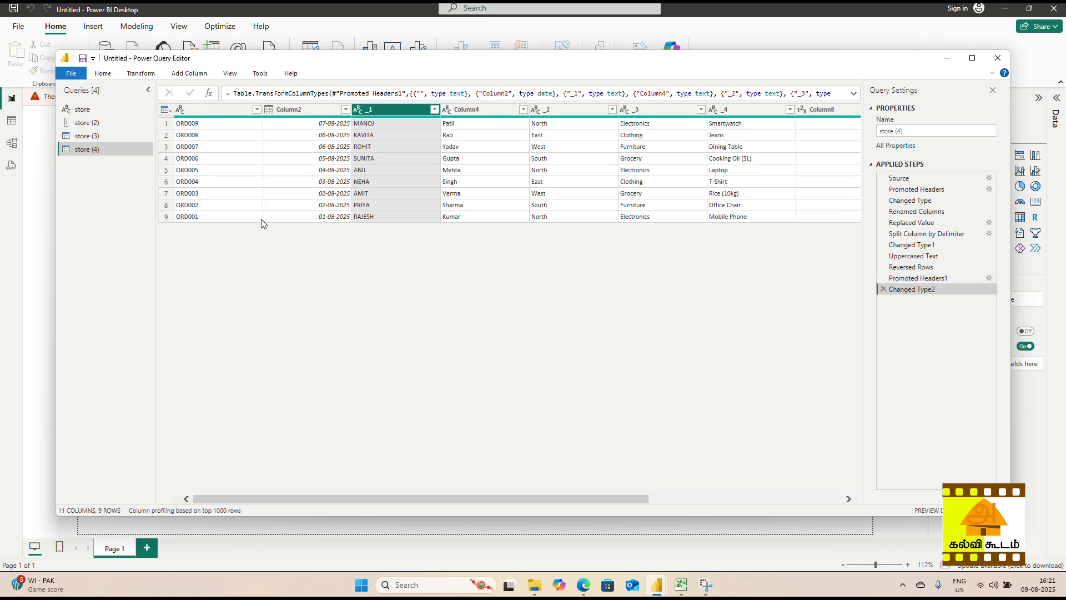
- Close the Power Query Editor and apply the query changes so the store tables load into the report
click(102, 74)
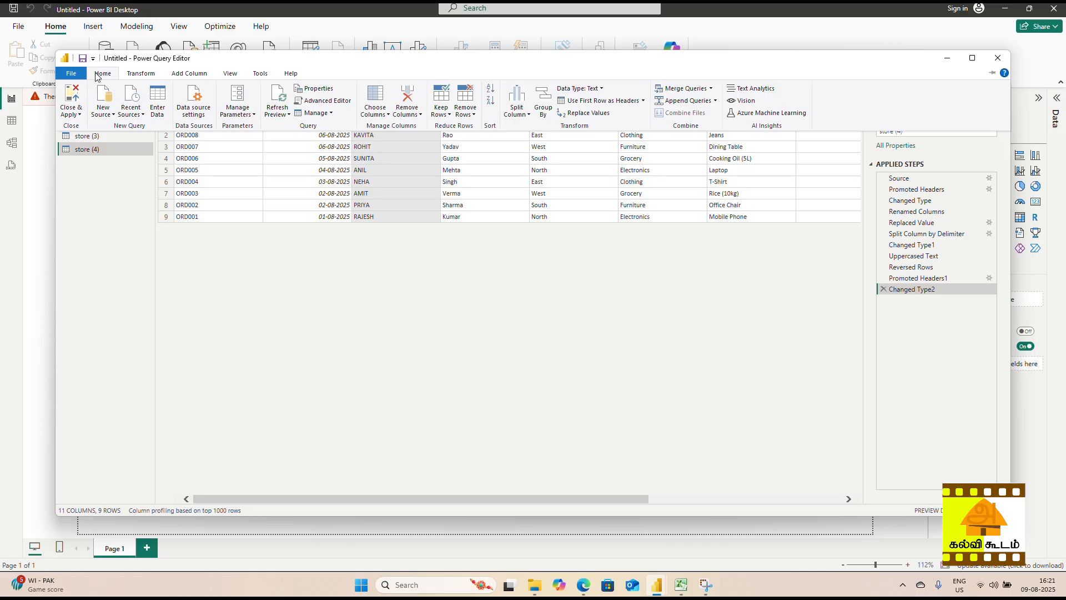
click(76, 112)
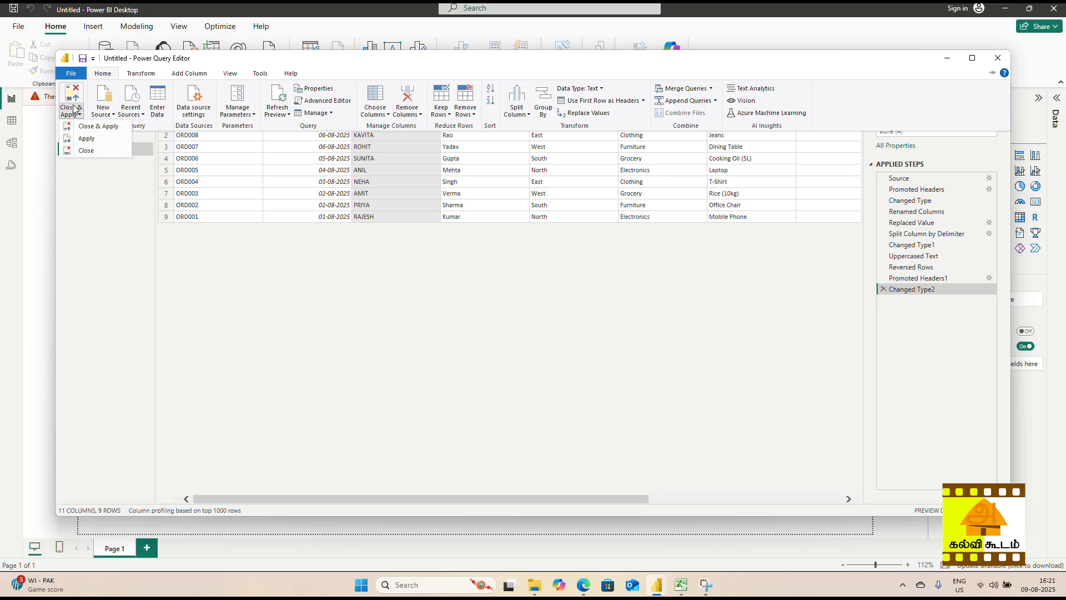
click(88, 151)
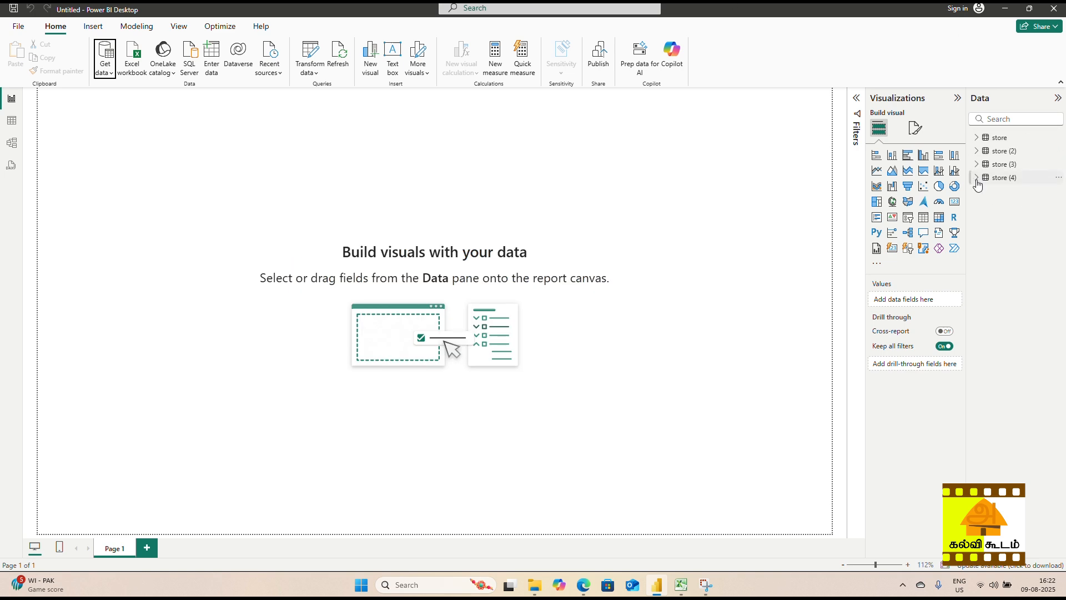
- Add a widened stacked bar chart from store (4) with Column2 on the Y-axis and Column8 on the X-axis
click(977, 178)
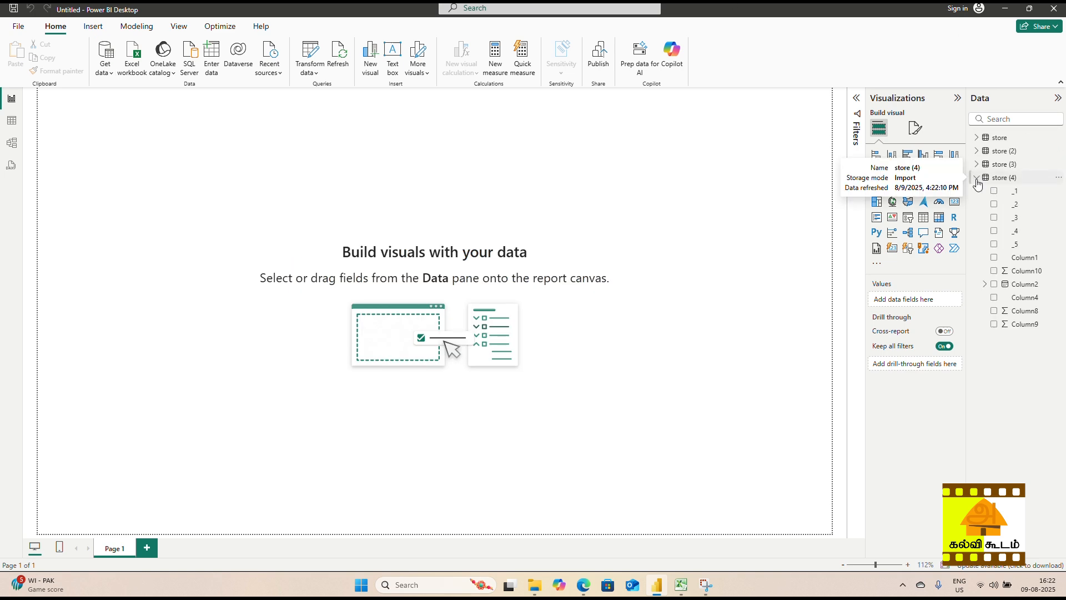
click(878, 157)
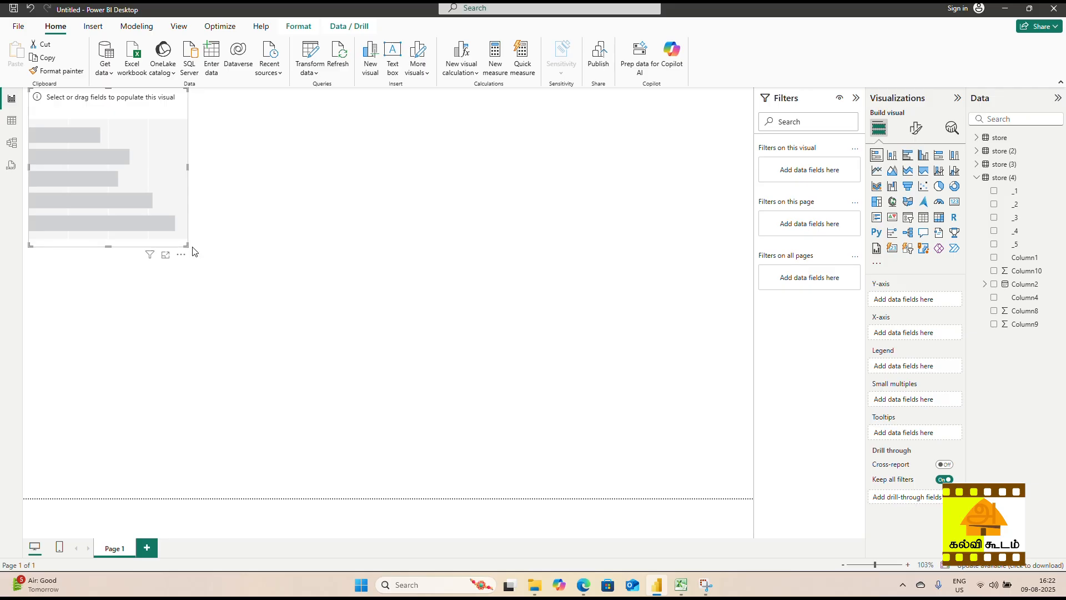
drag(192, 248, 365, 253)
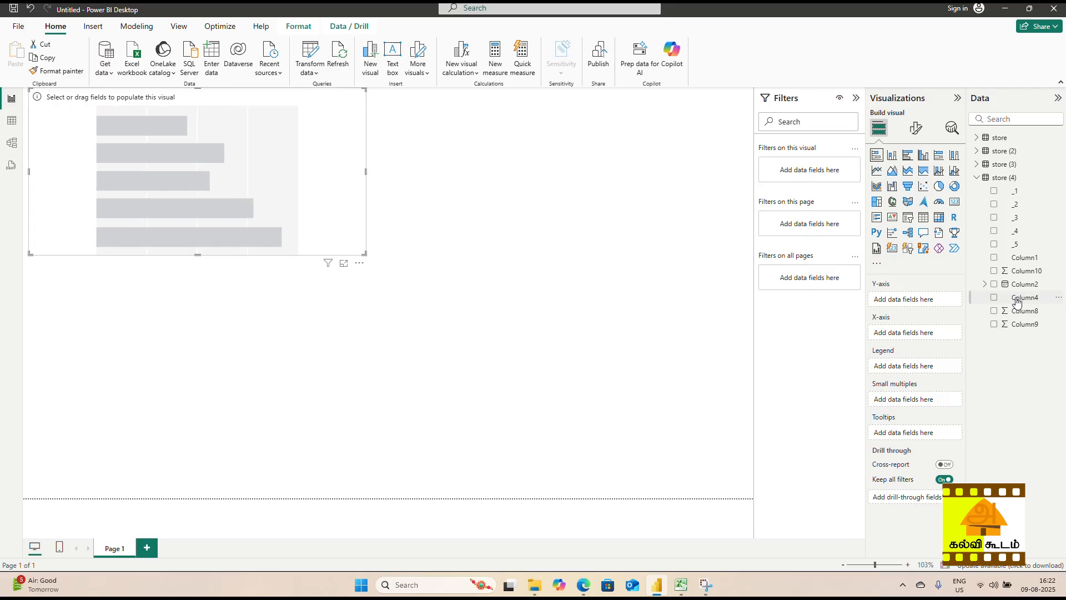
drag(1019, 292, 928, 311)
drag(1026, 317, 929, 387)
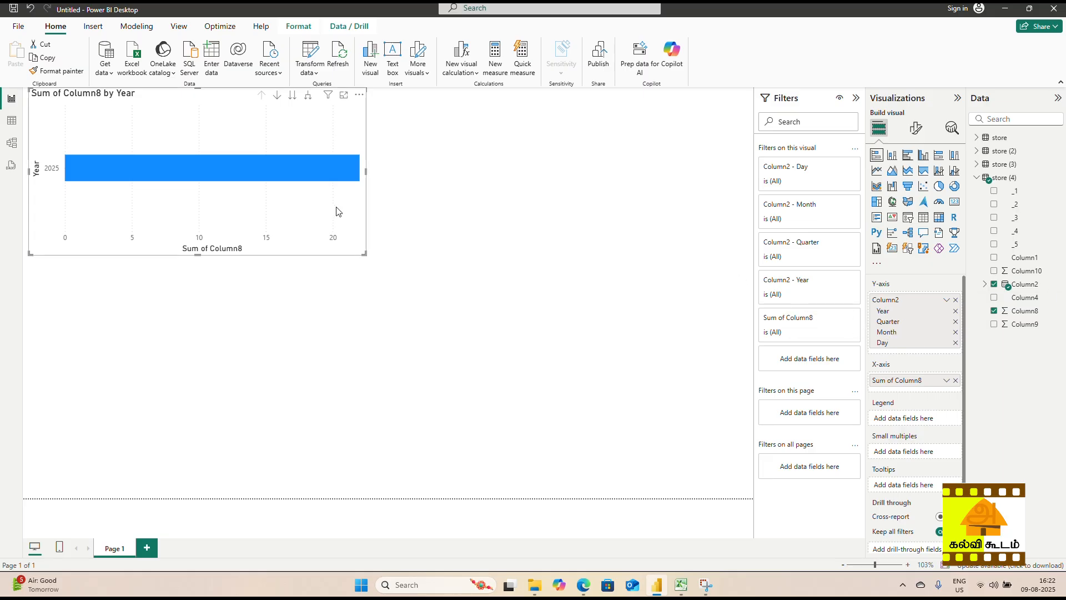
- Turn on drill-down for the bar chart, move its date hierarchy to the Day level, and resize the chart to leave room beside it
drag(362, 254, 374, 316)
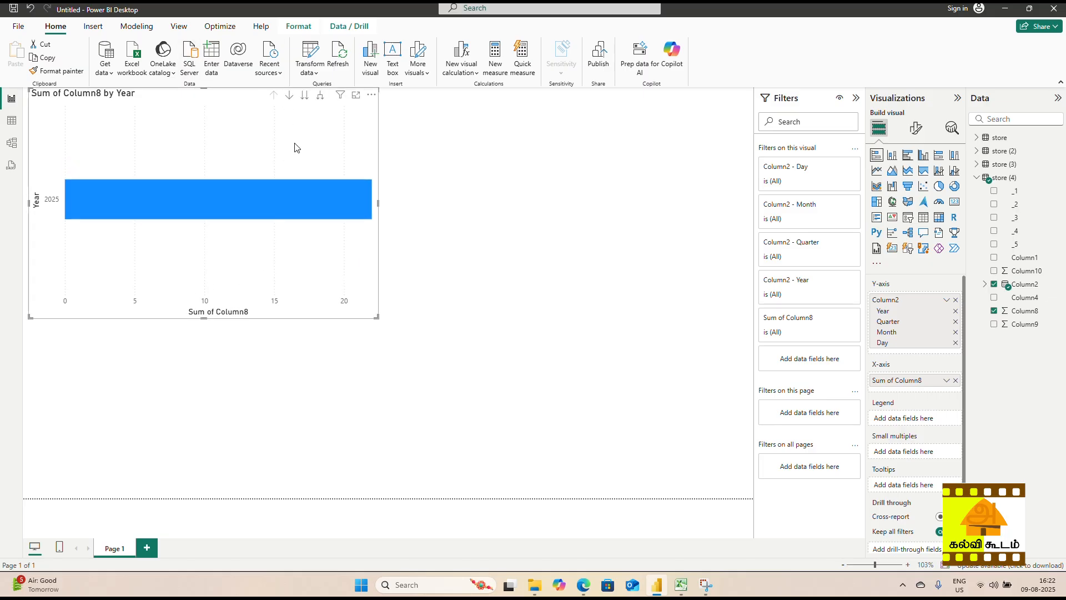
click(290, 95)
click(305, 96)
click(305, 97)
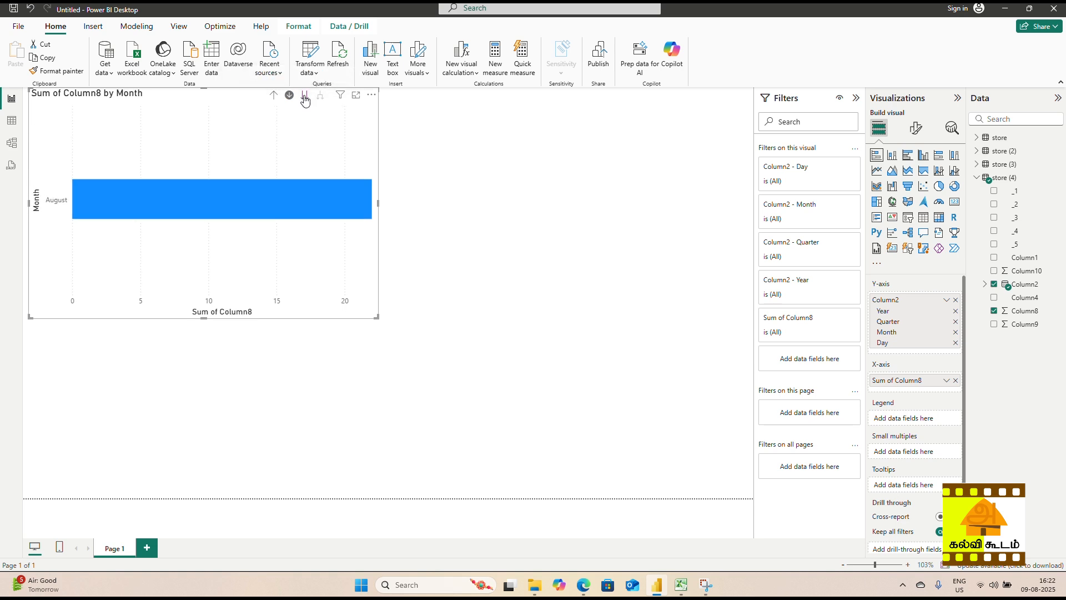
click(305, 97)
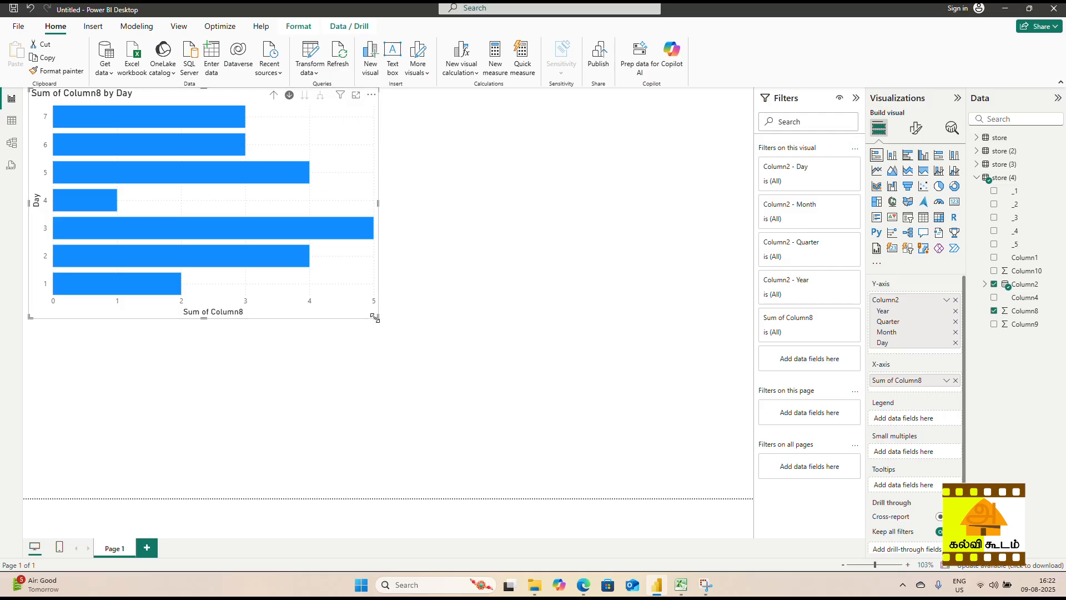
drag(377, 317, 332, 305)
- Add a line chart beside the bar chart with Column4 on the X-axis and Column8 on the Y-axis
double_click(470, 205)
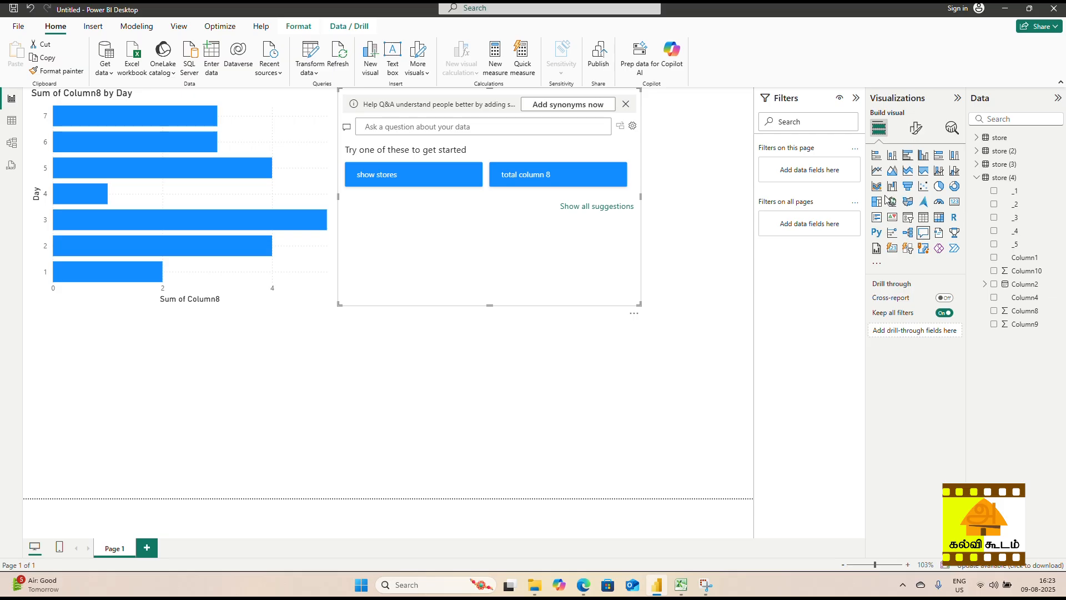
click(877, 171)
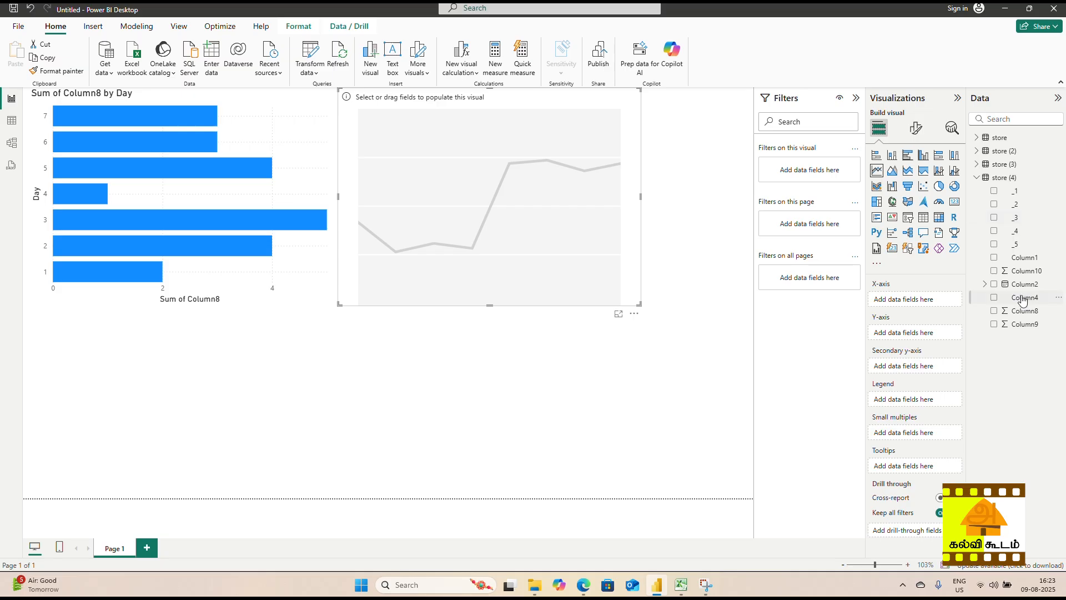
drag(1023, 302, 905, 300)
drag(1001, 314, 919, 340)
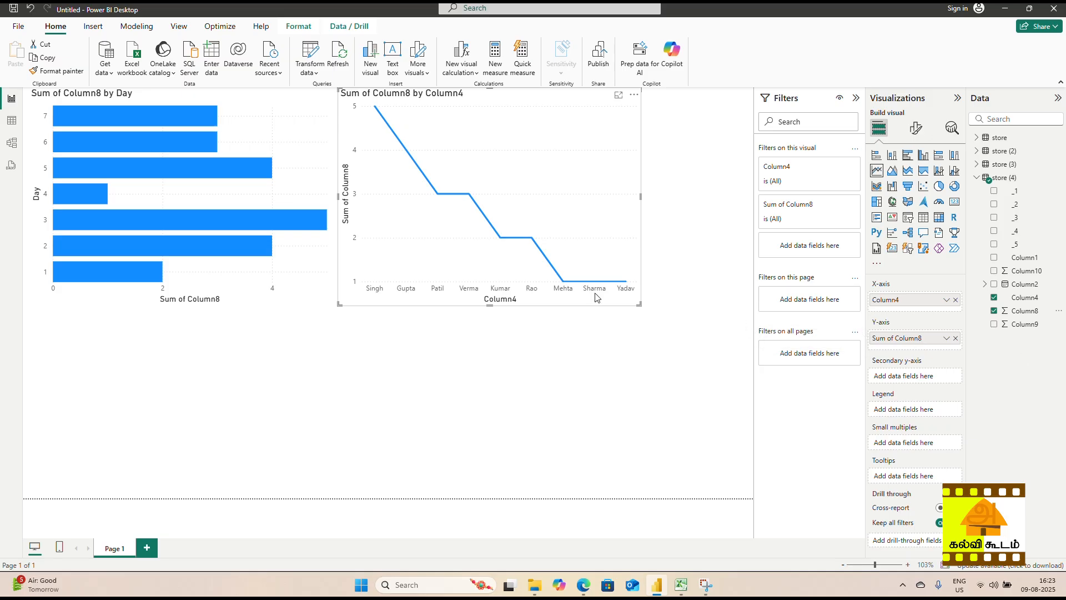